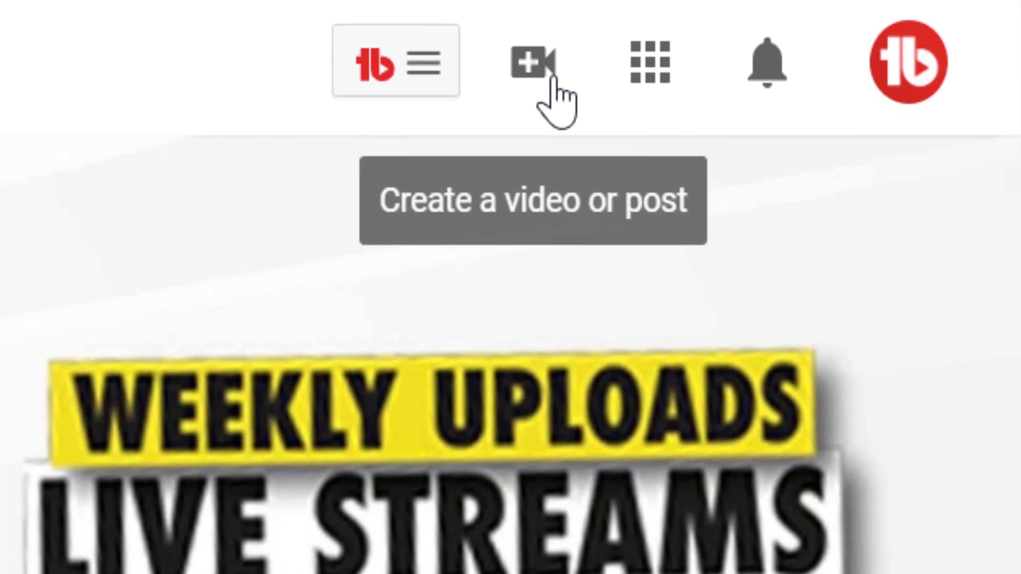
Upload the Snorkling Adventures at La Jolla Cove video file from the computer
{"action": "left_click", "coordinate": [552, 77]}
{"action": "left_click", "coordinate": [558, 190]}
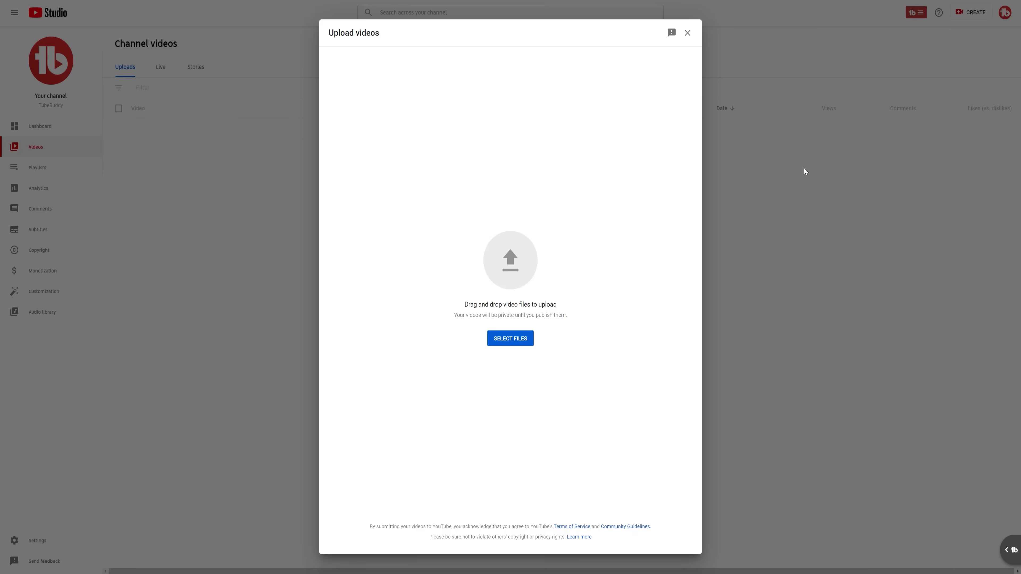
{"action": "left_click", "coordinate": [518, 339]}
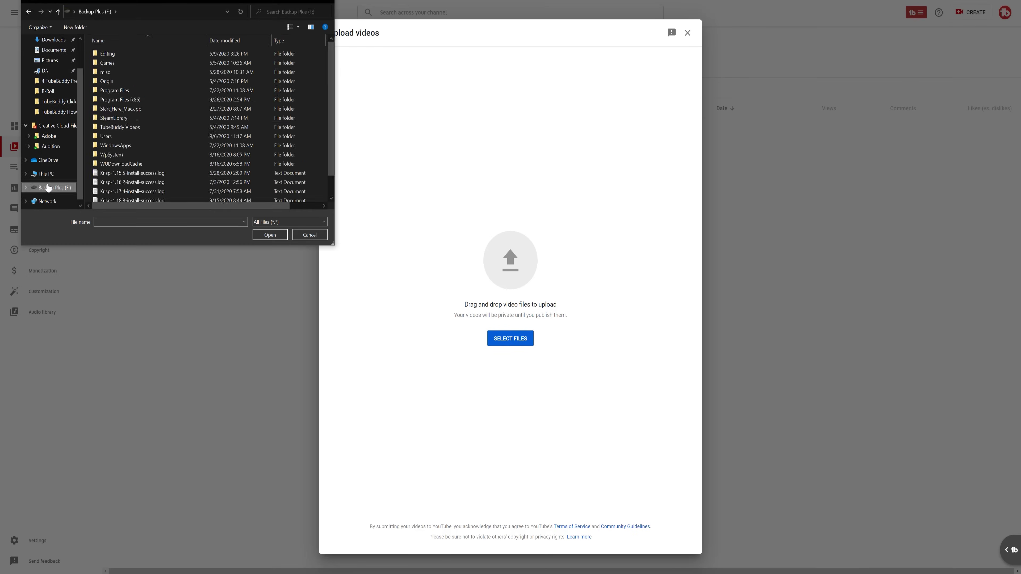
{"action": "left_click", "coordinate": [112, 75]}
{"action": "left_click", "coordinate": [263, 237]}
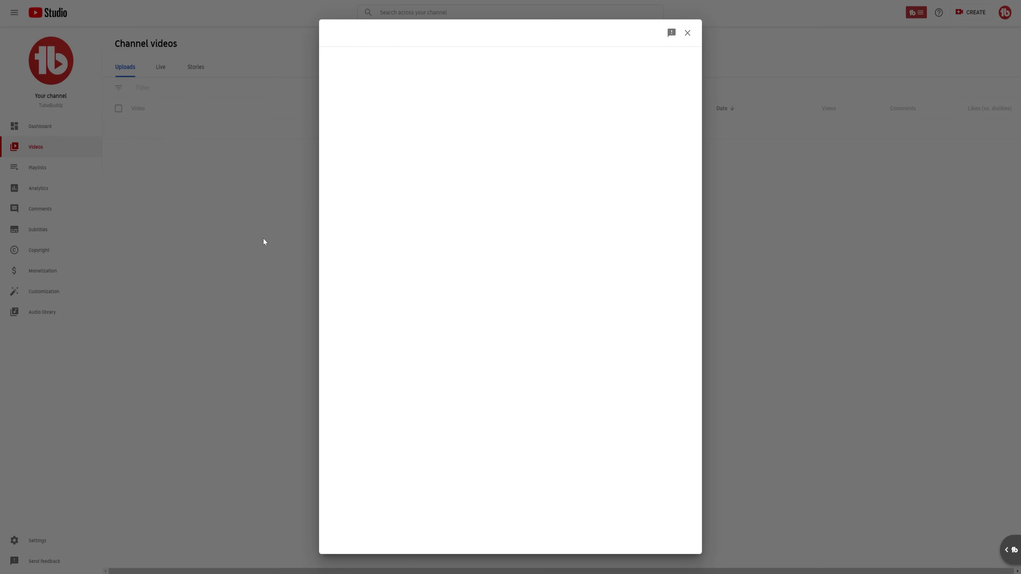
Show the video's additional options and scroll to the Tags section
{"action": "scroll", "coordinate": [701, 193], "scroll_direction": "down", "scroll_amount": 10}
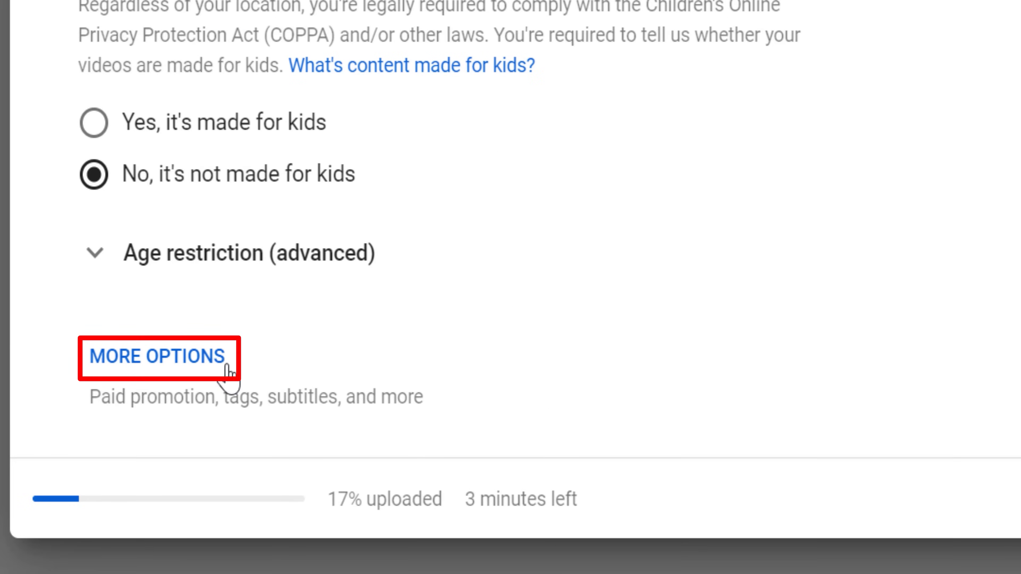
{"action": "left_click", "coordinate": [226, 367]}
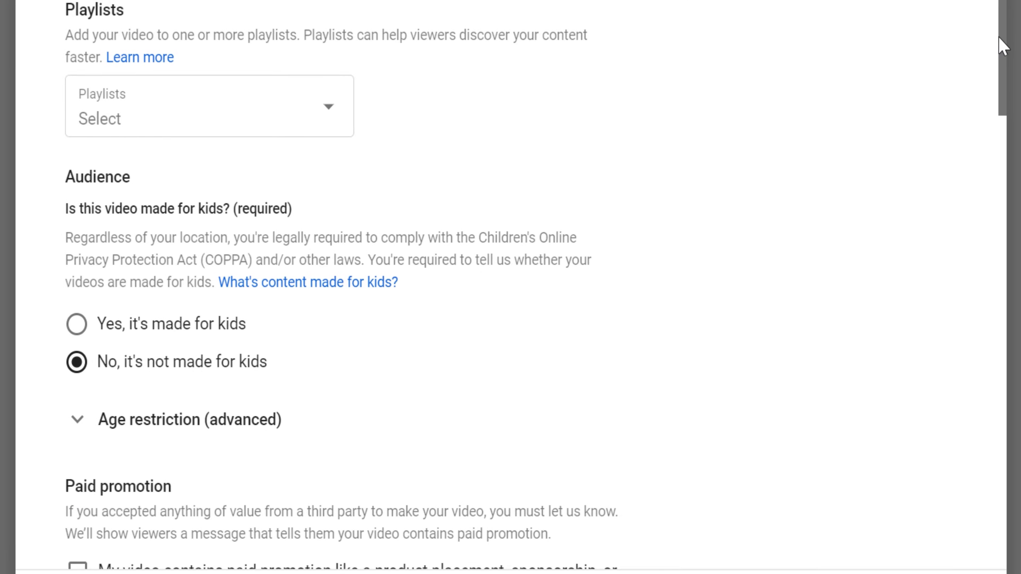
{"action": "scroll", "coordinate": [997, 28], "scroll_direction": "down", "scroll_amount": 10}
{"action": "scroll", "coordinate": [990, 173], "scroll_direction": "down", "scroll_amount": 4}
{"action": "scroll", "coordinate": [980, 221], "scroll_direction": "up", "scroll_amount": 3}
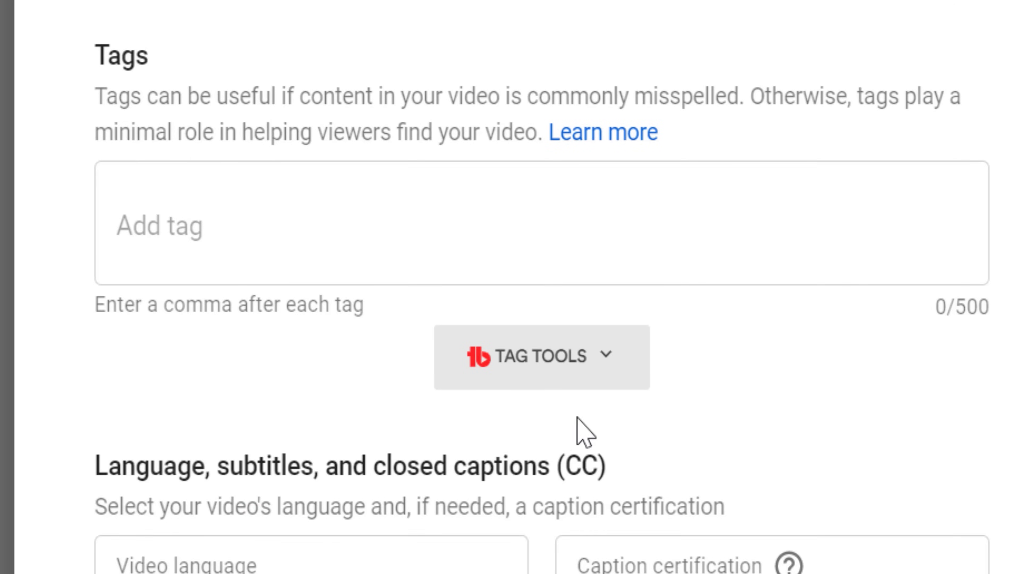
Expand TubeBuddy Tag Tools, add the tag 'tubebuddy', and scroll down to Recommended Tags
{"action": "left_click", "coordinate": [603, 374]}
{"action": "left_click", "coordinate": [464, 280]}
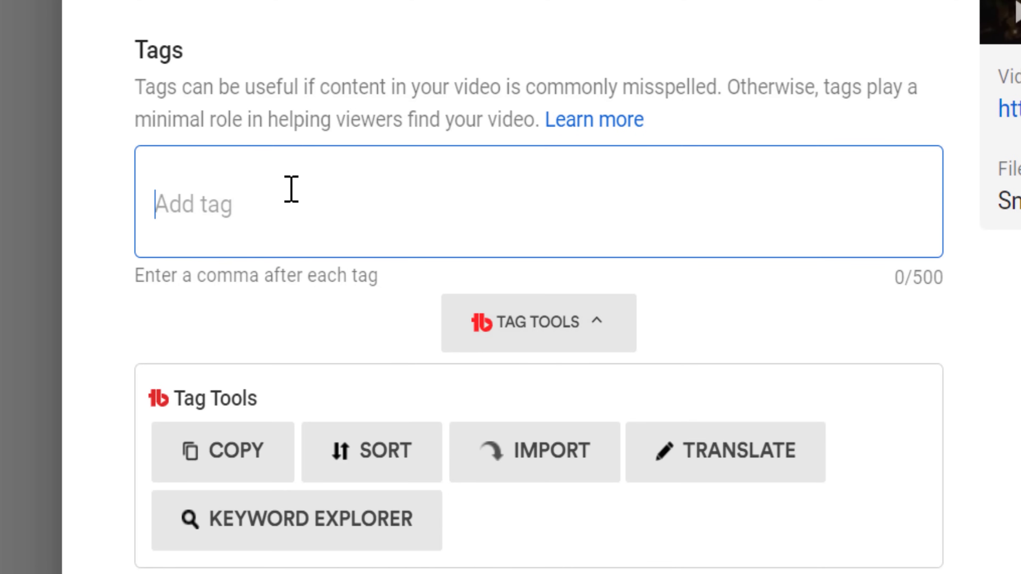
{"action": "type", "text": "tubebuddy"}
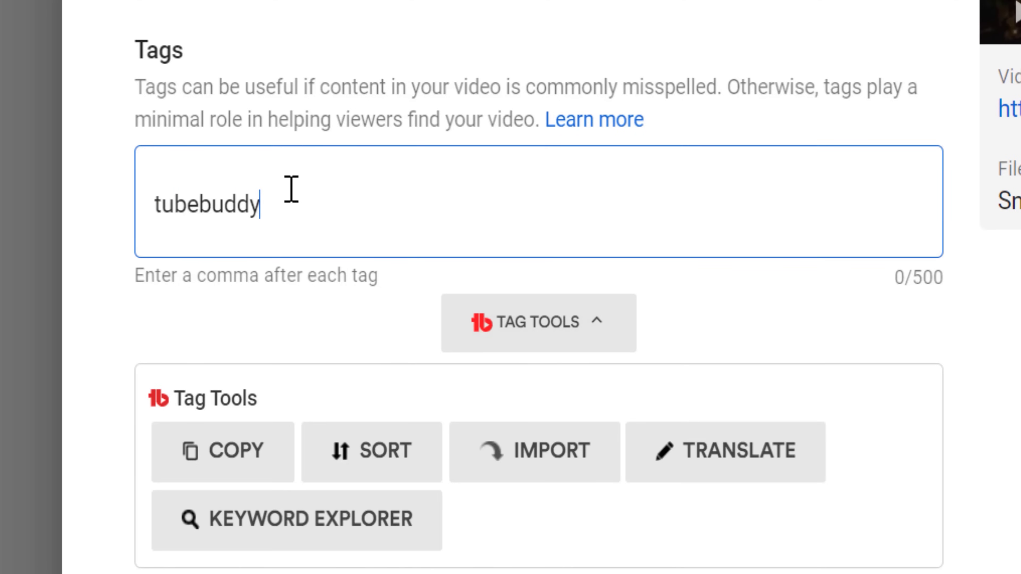
{"action": "type", "text": ","}
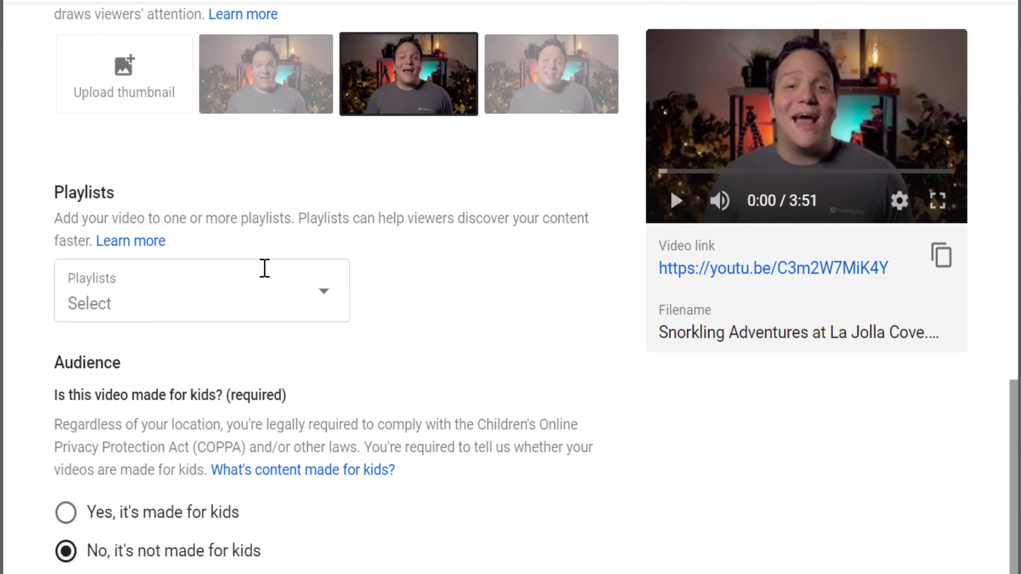
{"action": "scroll", "coordinate": [264, 268], "scroll_direction": "up", "scroll_amount": 5}
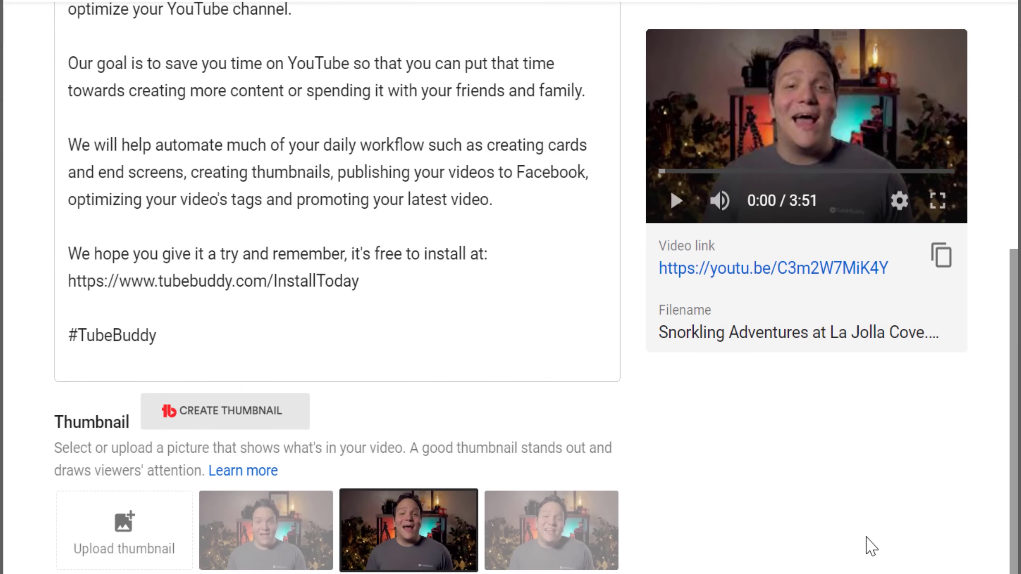
{"action": "scroll", "coordinate": [877, 543], "scroll_direction": "down", "scroll_amount": 10}
{"action": "scroll", "coordinate": [886, 545], "scroll_direction": "down", "scroll_amount": 5}
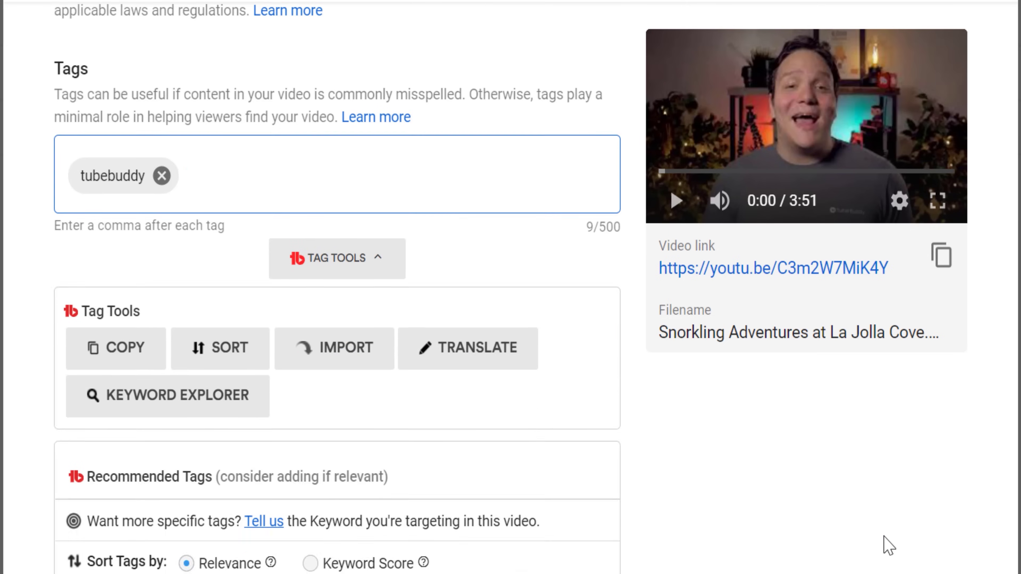
{"action": "scroll", "coordinate": [470, 289], "scroll_direction": "down", "scroll_amount": 11}
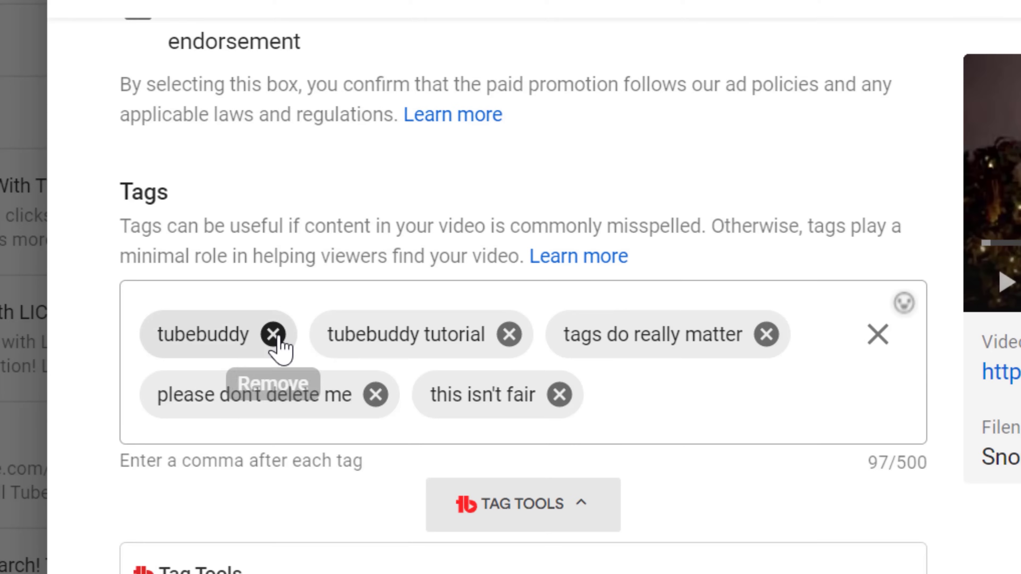
Delete the tags tubebuddy, tubebuddy tutorial, tags do really matter, please don't delete me, this isn't fair
{"action": "left_click", "coordinate": [274, 336]}
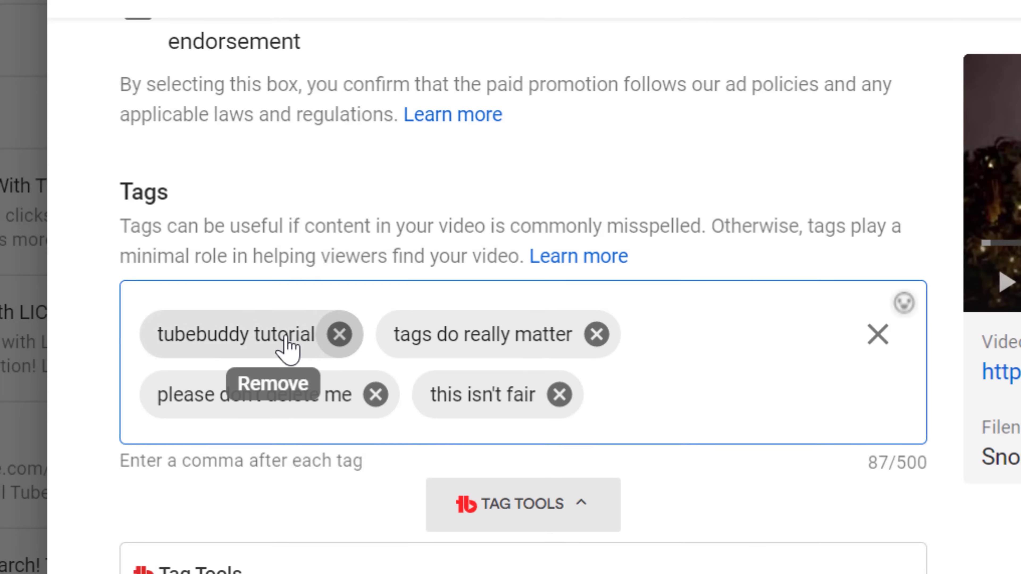
{"action": "left_click", "coordinate": [343, 335]}
{"action": "left_click", "coordinate": [360, 335]}
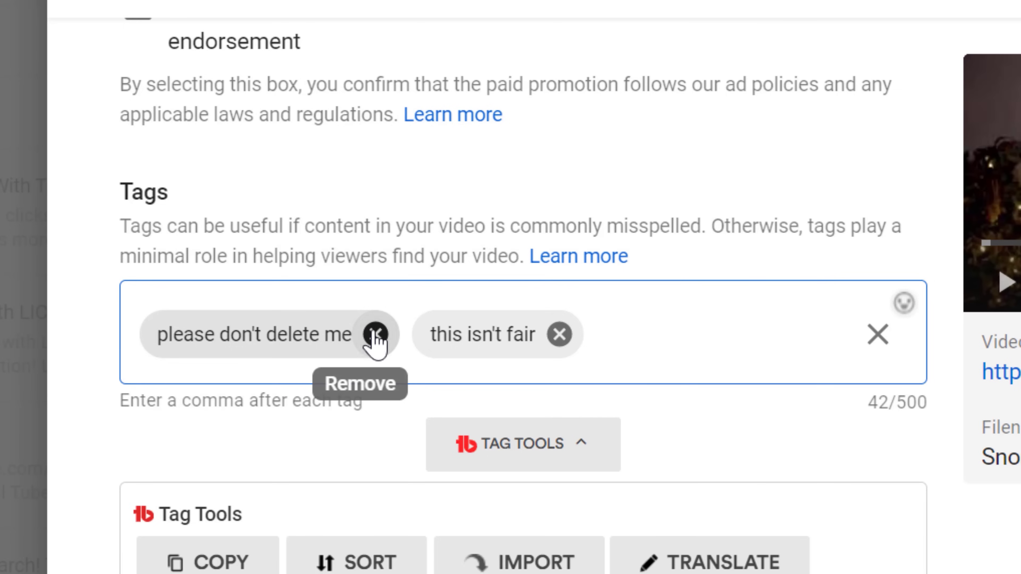
{"action": "left_click", "coordinate": [375, 335]}
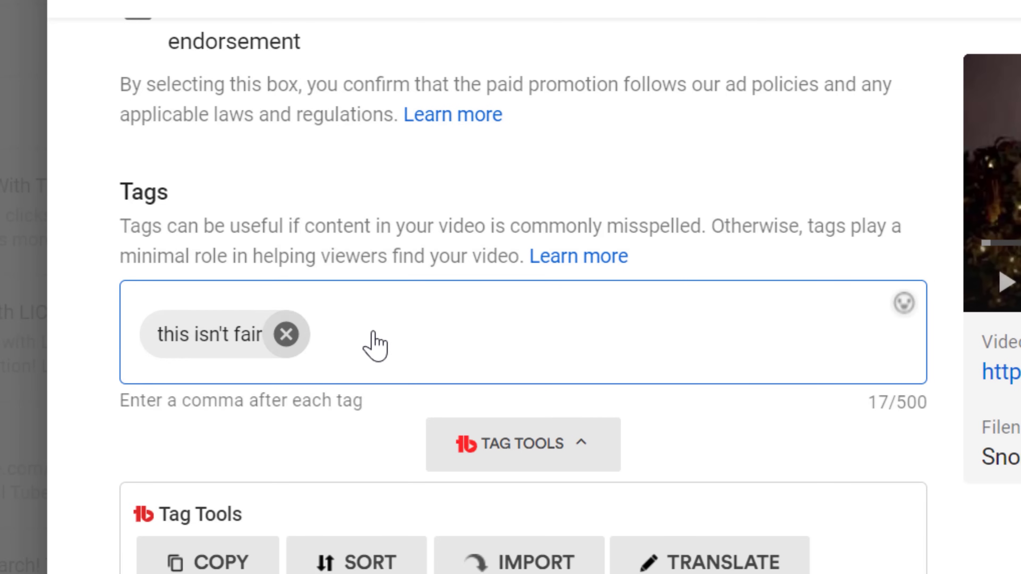
{"action": "left_click", "coordinate": [286, 334]}
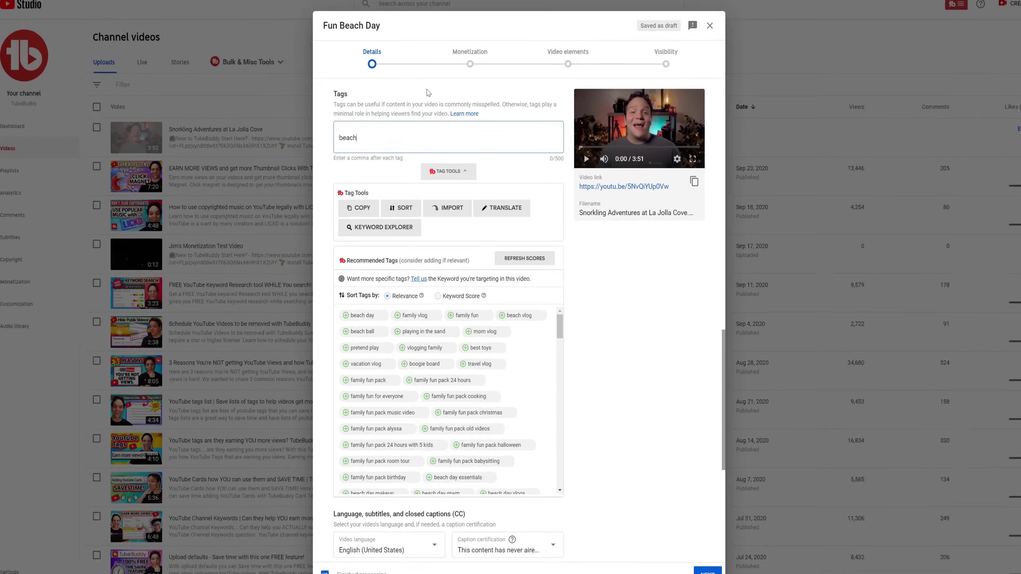
Add the tag 'beach day' plus TubeBuddy's related suggestion 'beach day vlogs'
{"action": "type", "text": "day,"}
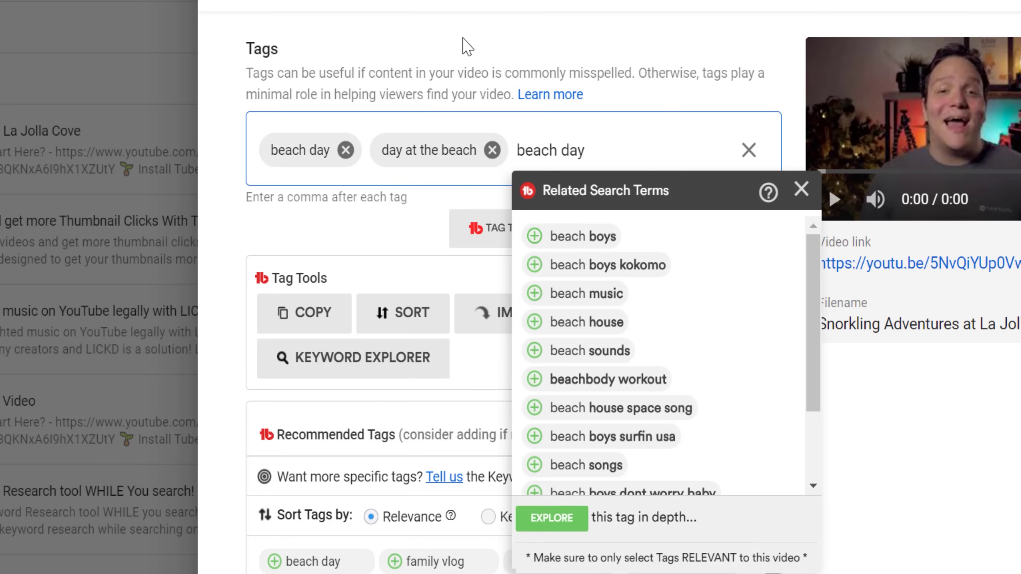
{"action": "left_click", "coordinate": [599, 330]}
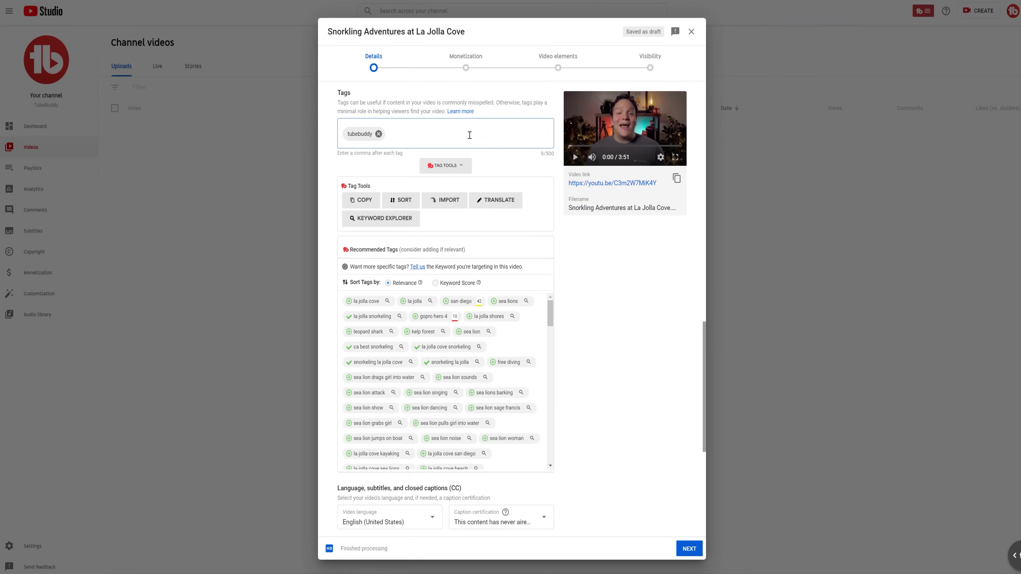
{"action": "left_click", "coordinate": [470, 135]}
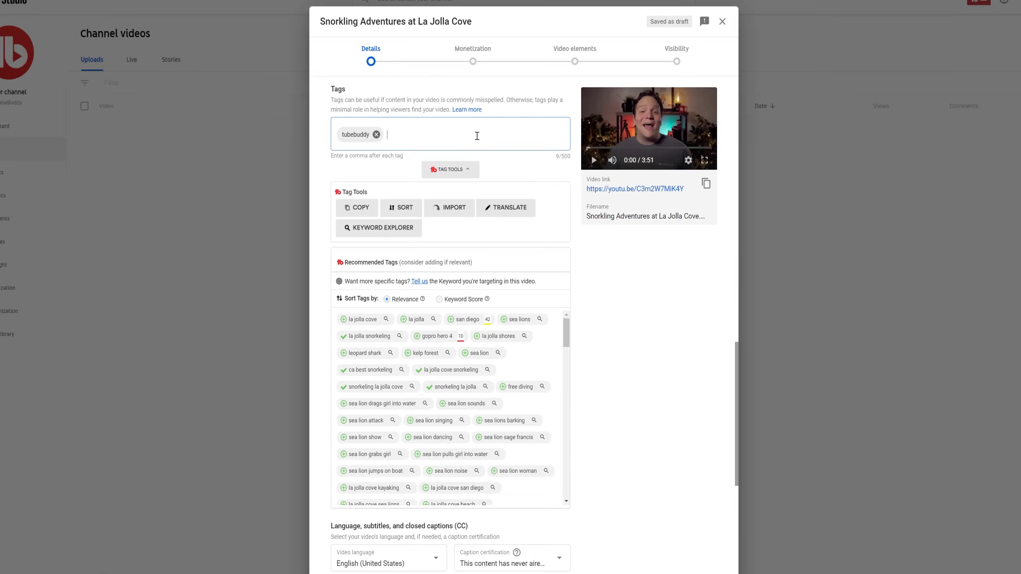
Add 'la jolla cove snorkeling', then recommended tags 'snorkeling la jolla cove' and 'snorkeling la jolla'
{"action": "type", "text": "la jolla cove snorkeling"}
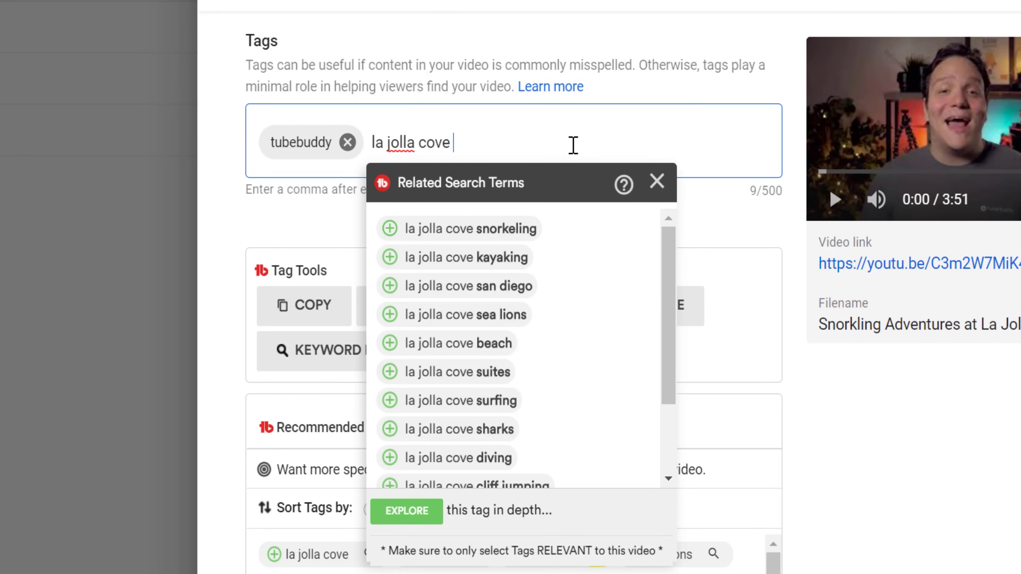
{"action": "key", "text": "Return"}
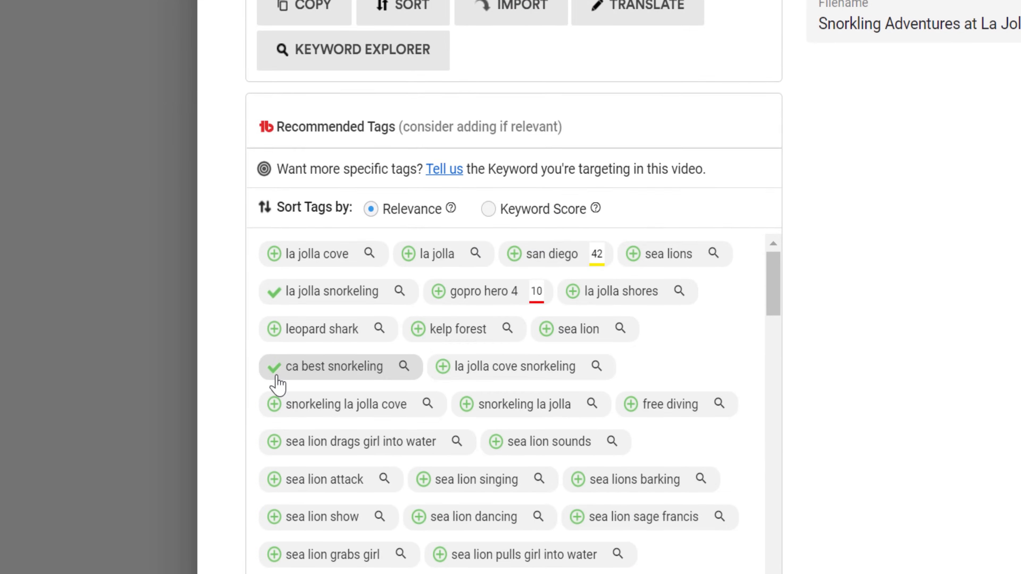
{"action": "scroll", "coordinate": [278, 384], "scroll_direction": "down", "scroll_amount": 2}
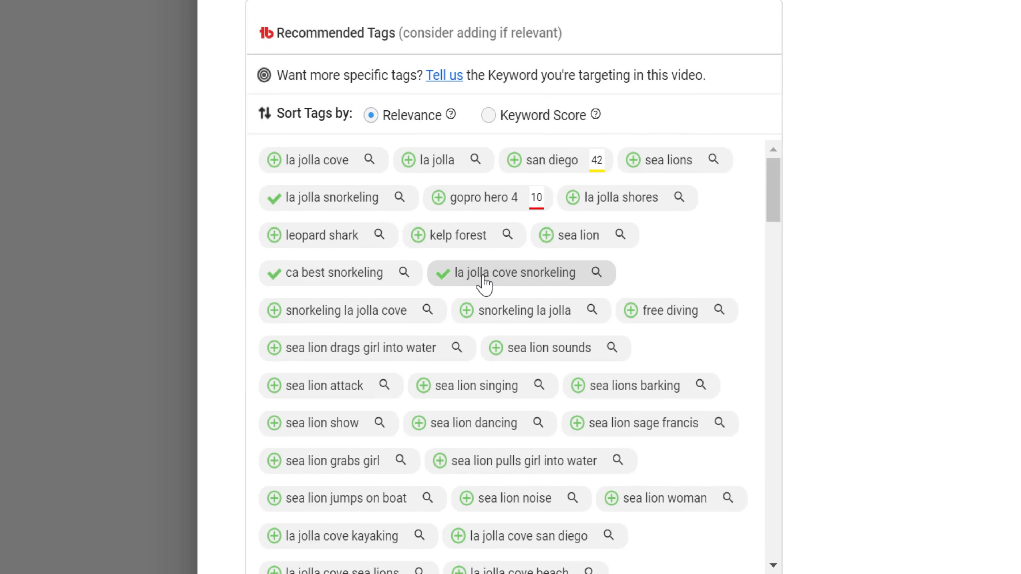
{"action": "left_click", "coordinate": [386, 311]}
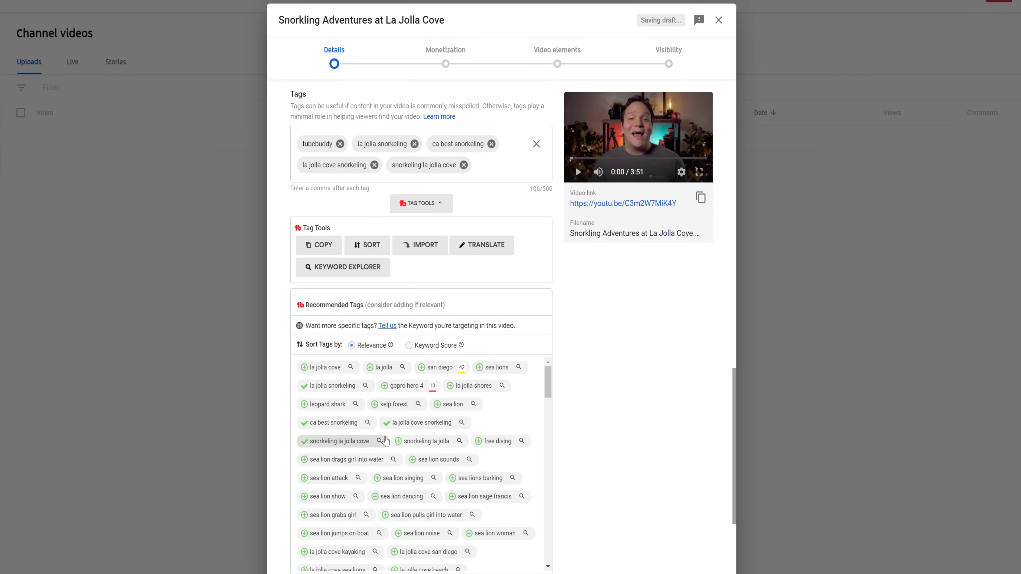
{"action": "left_click", "coordinate": [412, 441]}
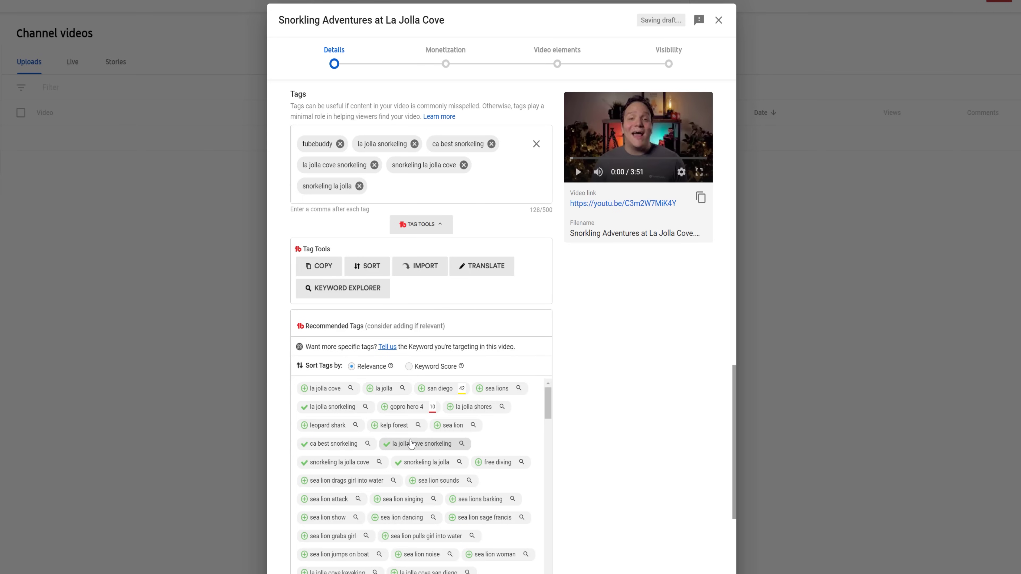